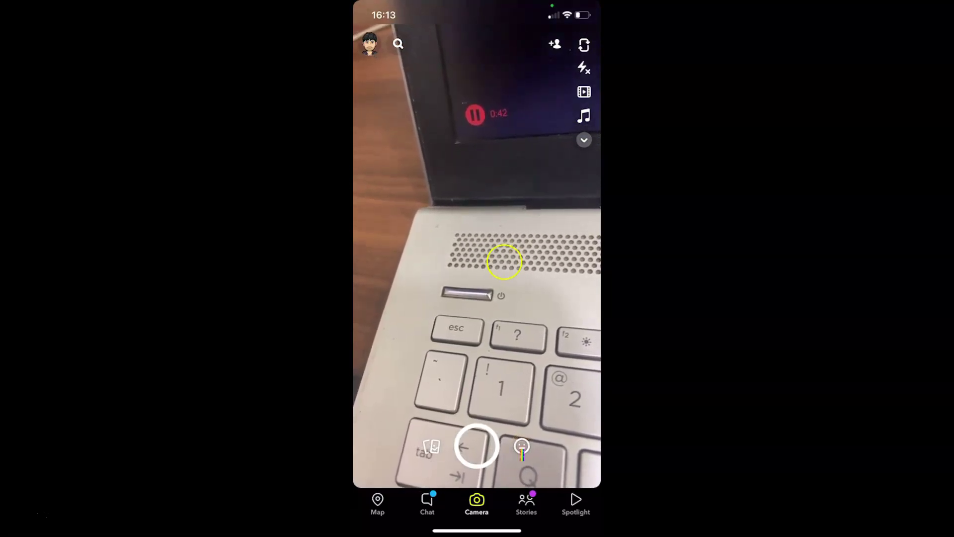
# Open your Snapchat profile via the Bitmoji avatar on the camera screen
pyautogui.click(358, 33)
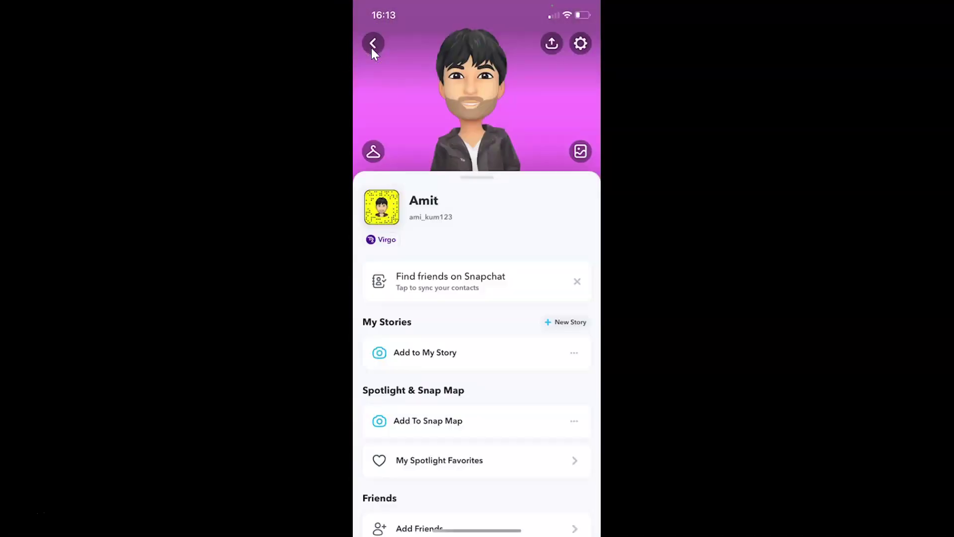
pyautogui.click(400, 163)
# Open Settings from the profile's gear icon and reach App Appearance
pyautogui.click(580, 43)
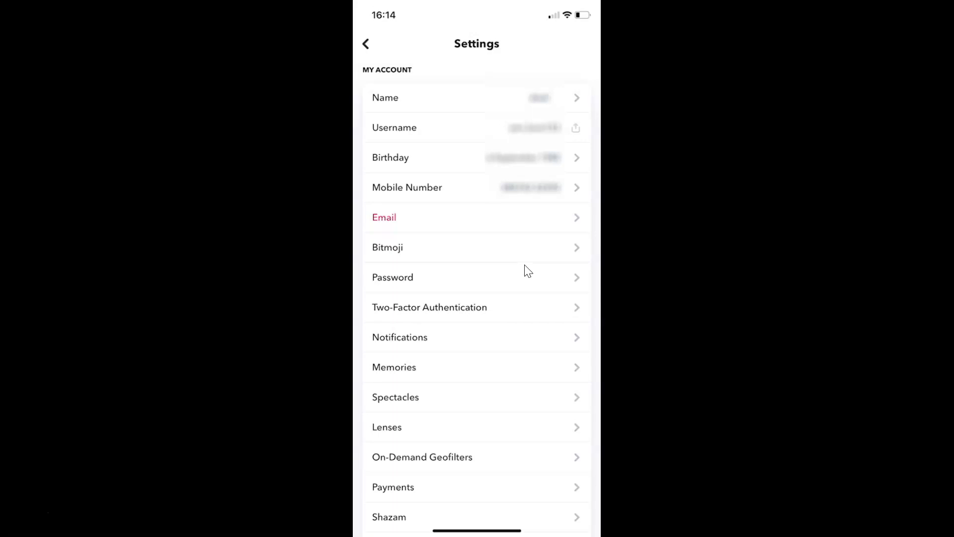
pyautogui.scroll(-3, 478, 299)
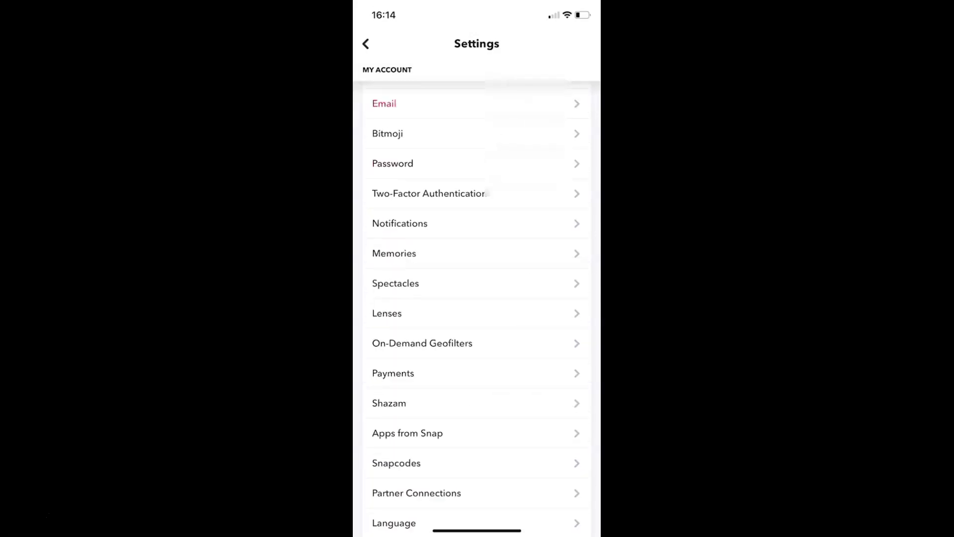
pyautogui.scroll(-3, 477, 298)
pyautogui.scroll(-5, 477, 298)
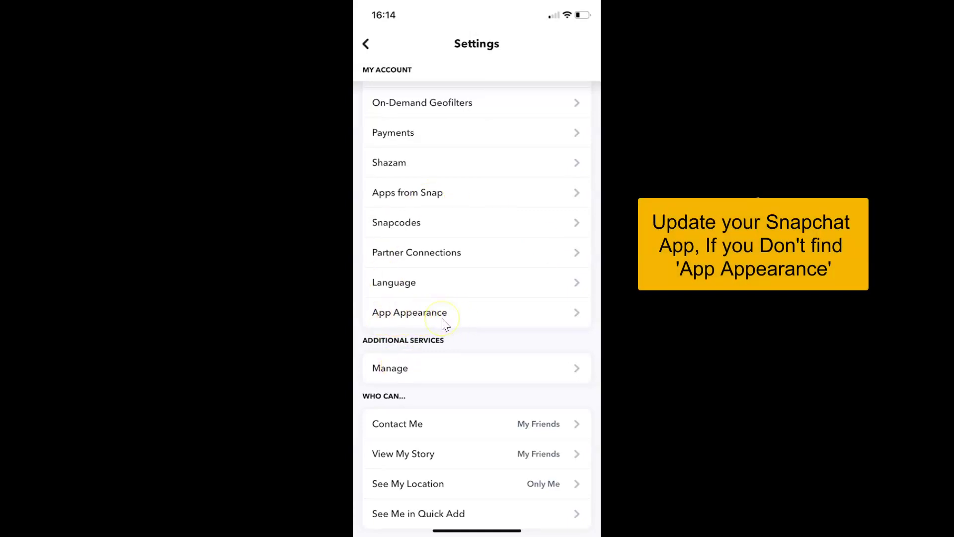
# Open App Appearance, showing Match System, Always Light and Always Dark
pyautogui.click(442, 320)
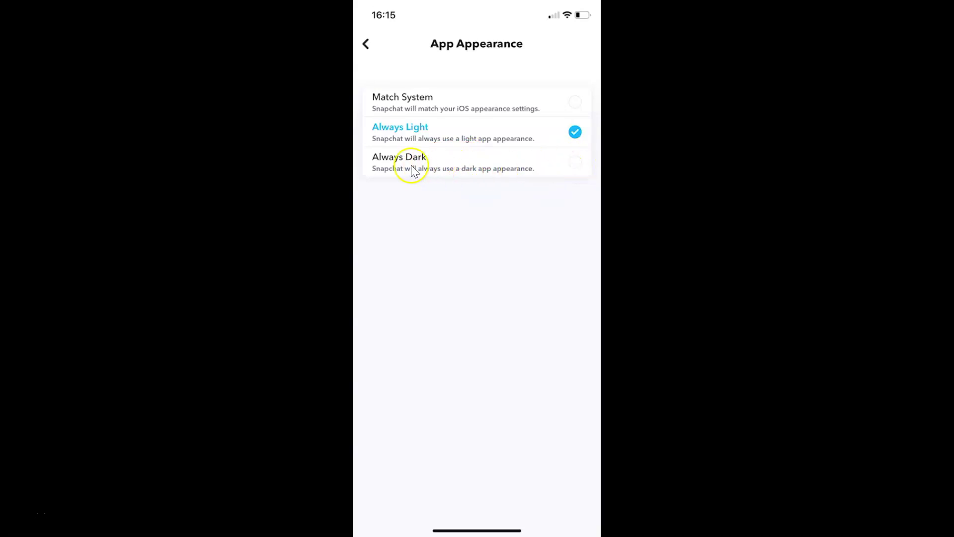
# Select Always Dark and return to the dark-themed Settings list
pyautogui.click(575, 166)
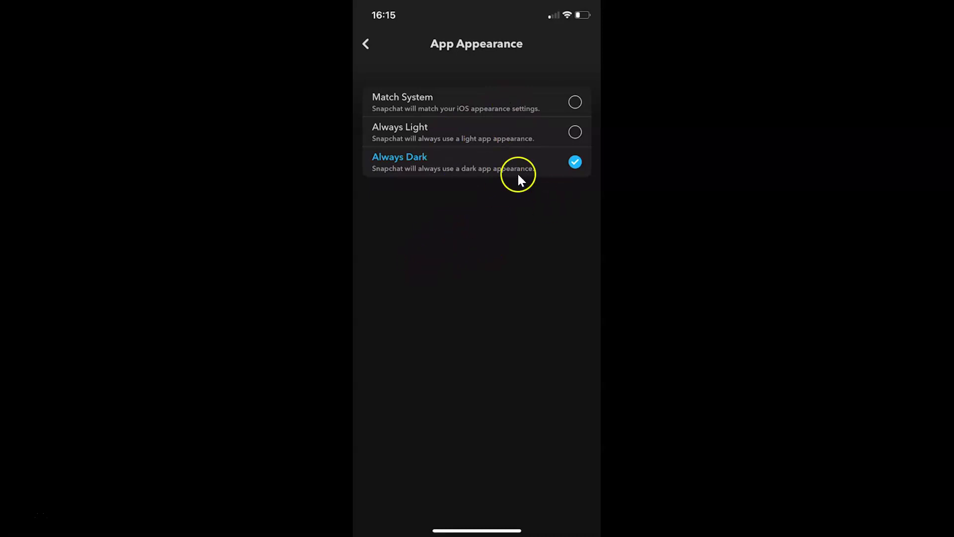
pyautogui.click(365, 46)
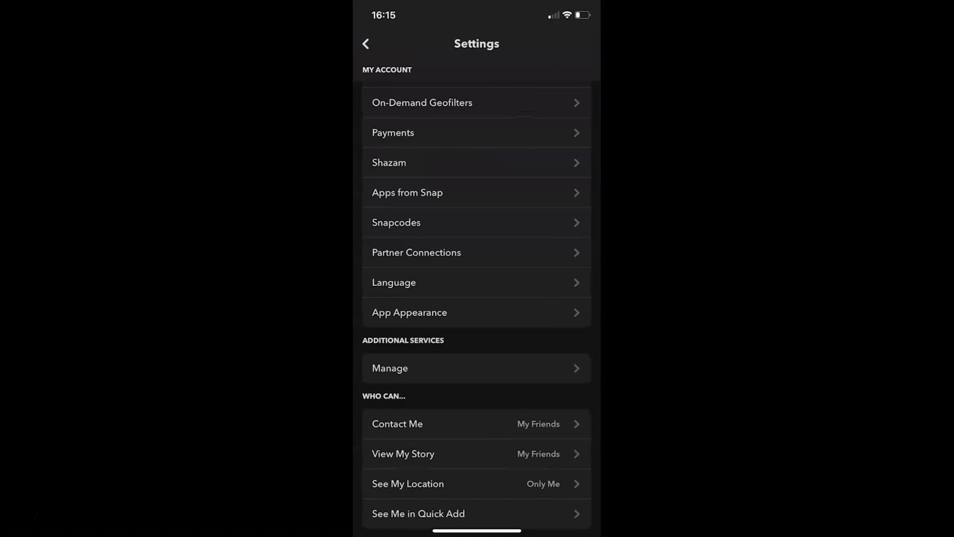
# Back out through Settings and the dark profile page to the camera
pyautogui.click(367, 45)
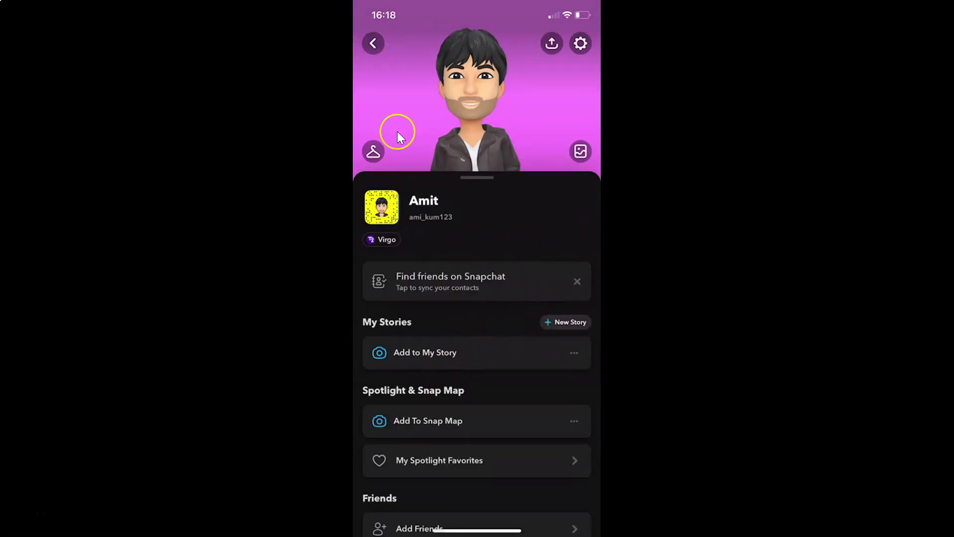
pyautogui.click(372, 45)
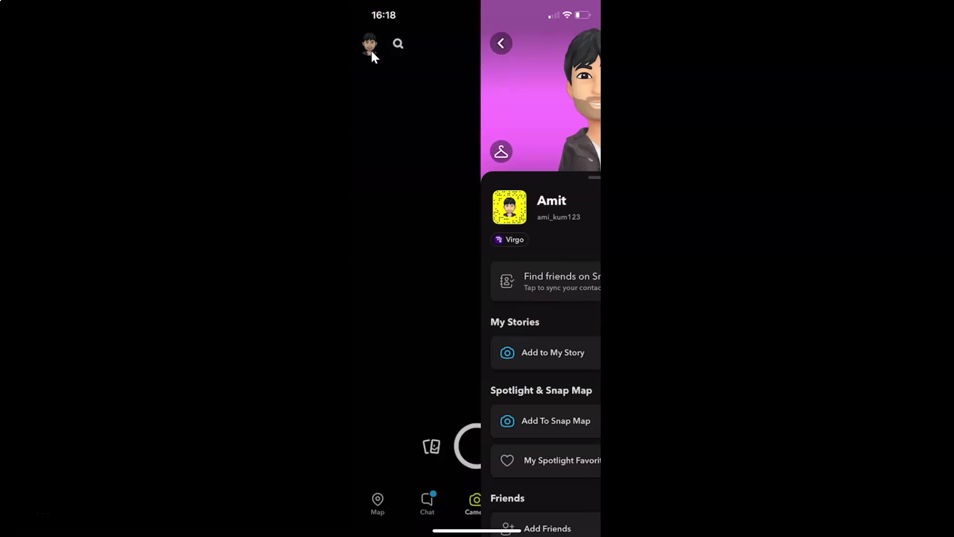